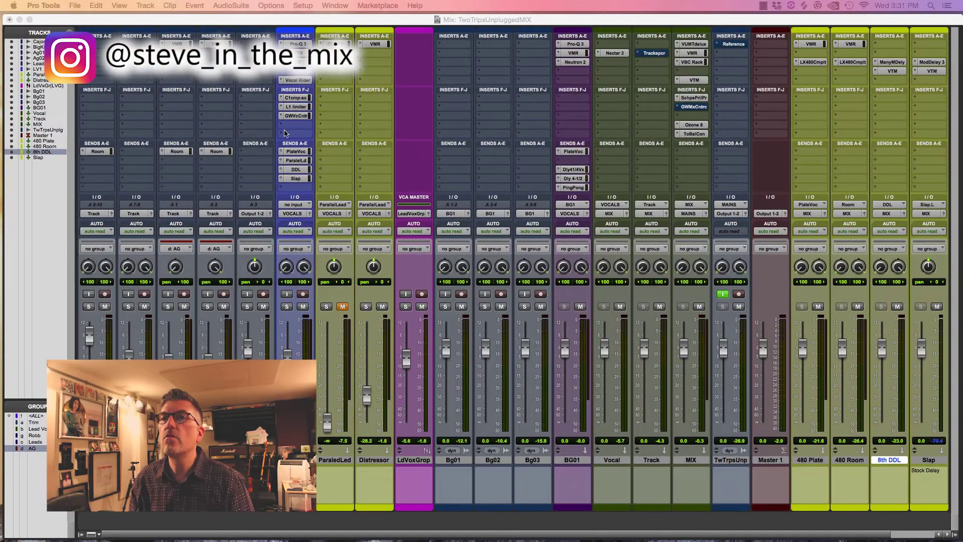
- Open the GWVcCntr and FabFilter Pro-Q 3 inserts on LV1 and reposition the EQ window to show its full curve
{"action": "left_click", "coordinate": [297, 116]}
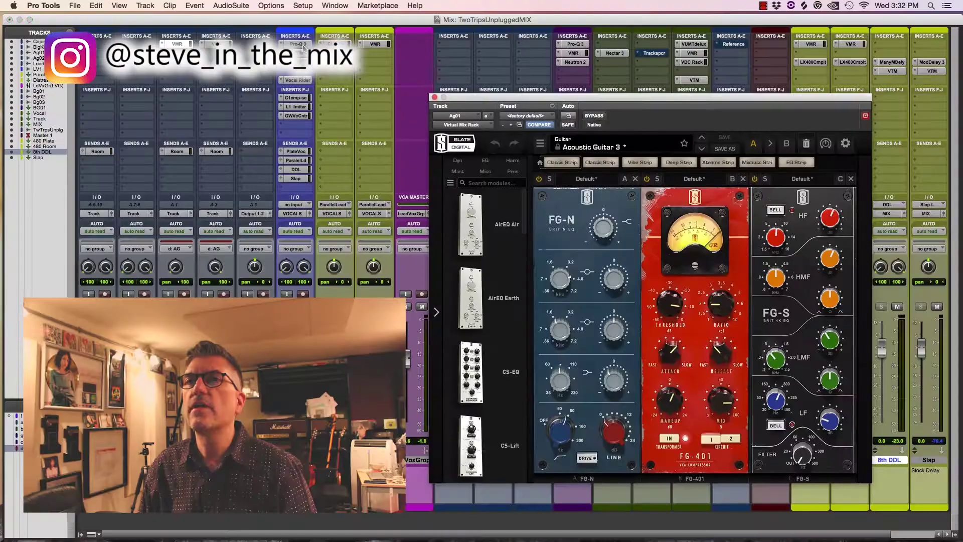
{"action": "left_click", "coordinate": [300, 44]}
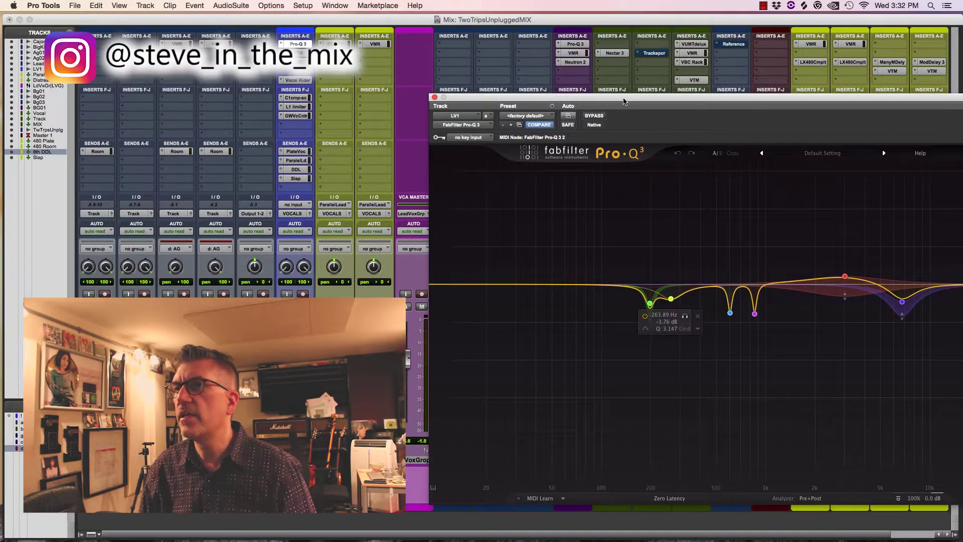
{"action": "left_click_drag", "start_coordinate": [623, 98], "coordinate": [528, 93]}
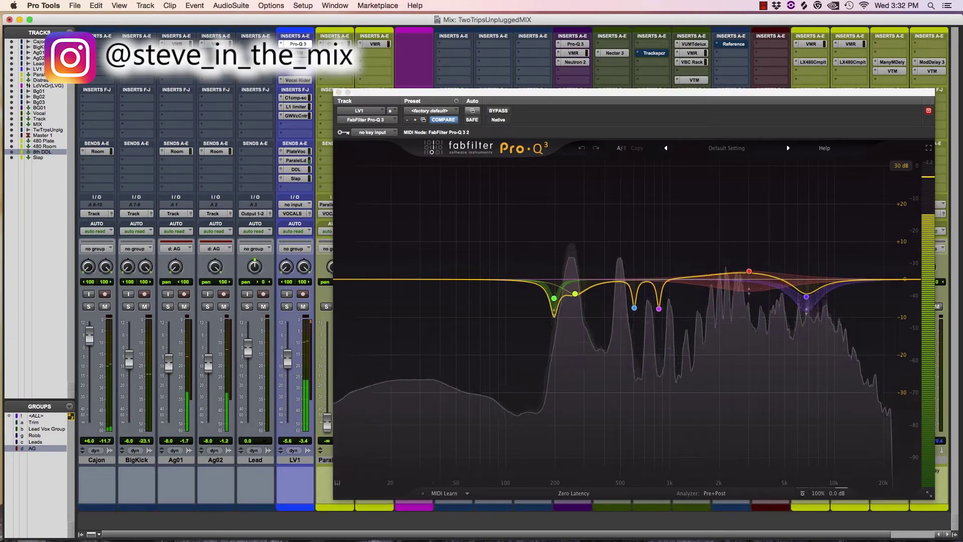
- Review LV1's Virtual Tape Machines insert, stop playback, and open its Virtual Mix Rack with all modules in view
{"action": "left_click", "coordinate": [391, 111]}
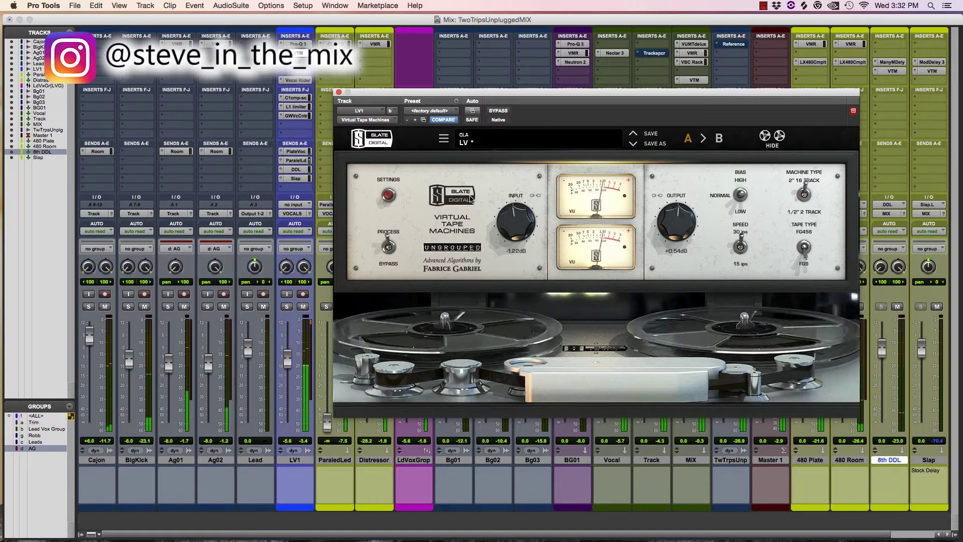
{"action": "key", "text": "space"}
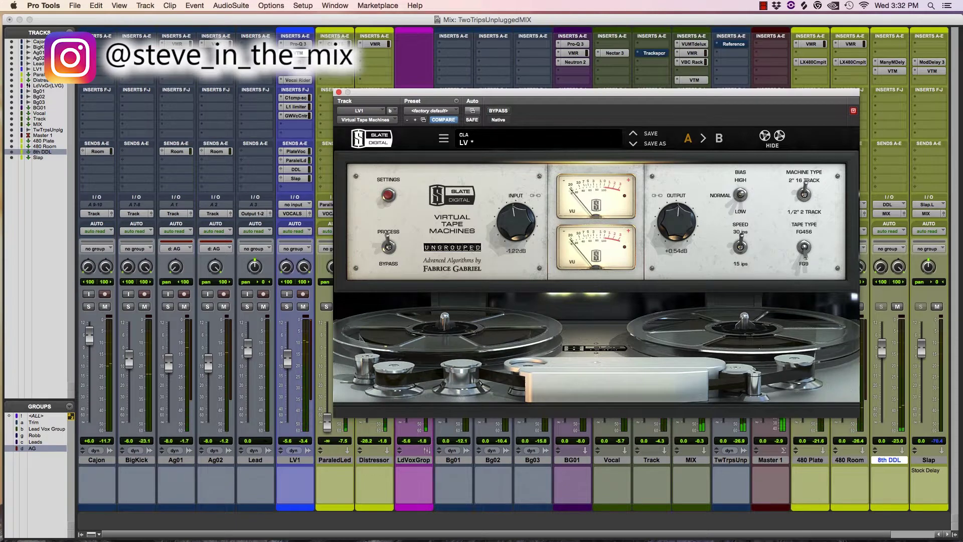
{"action": "left_click", "coordinate": [300, 62]}
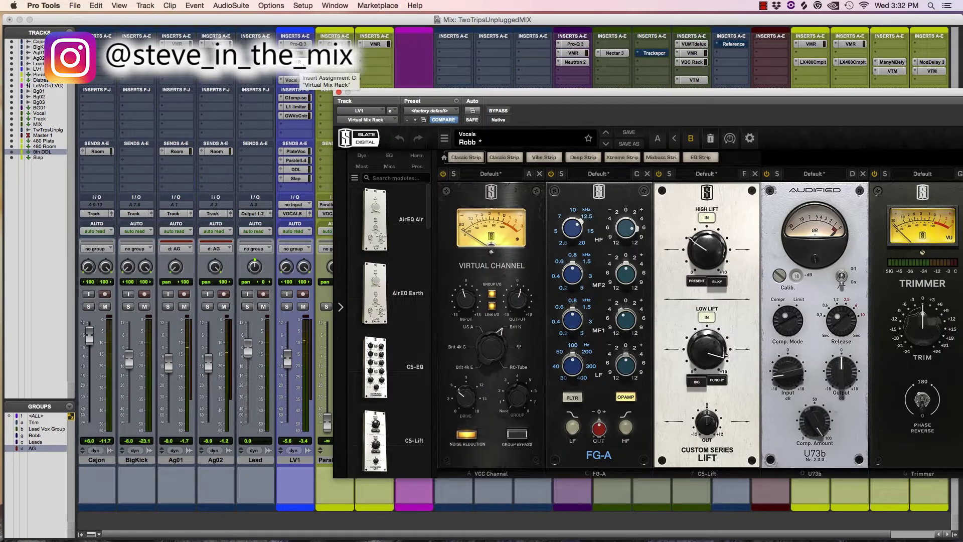
{"action": "left_click_drag", "start_coordinate": [426, 96], "coordinate": [281, 102]}
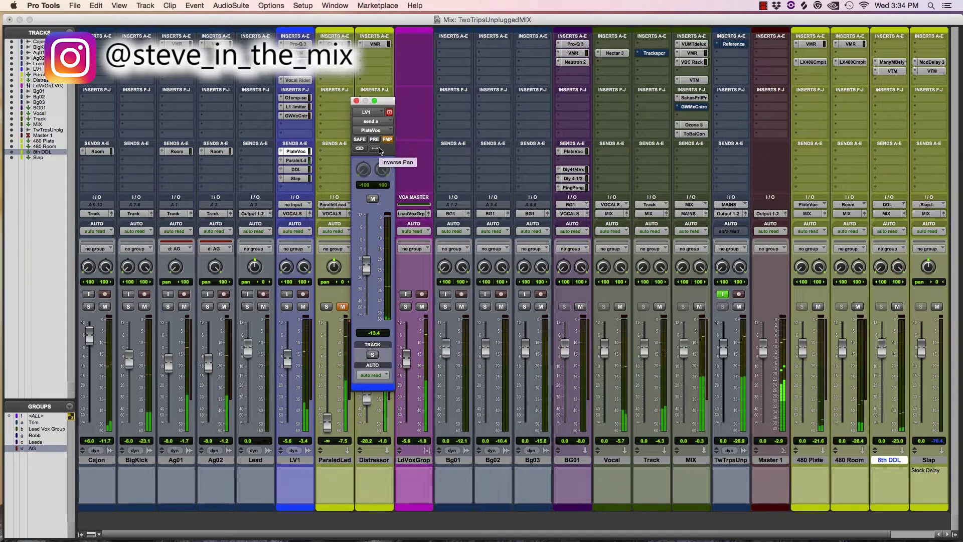
- Examine LV1's PlateVoc and ParallelLead sends, closing each send window
{"action": "left_click", "coordinate": [357, 102]}
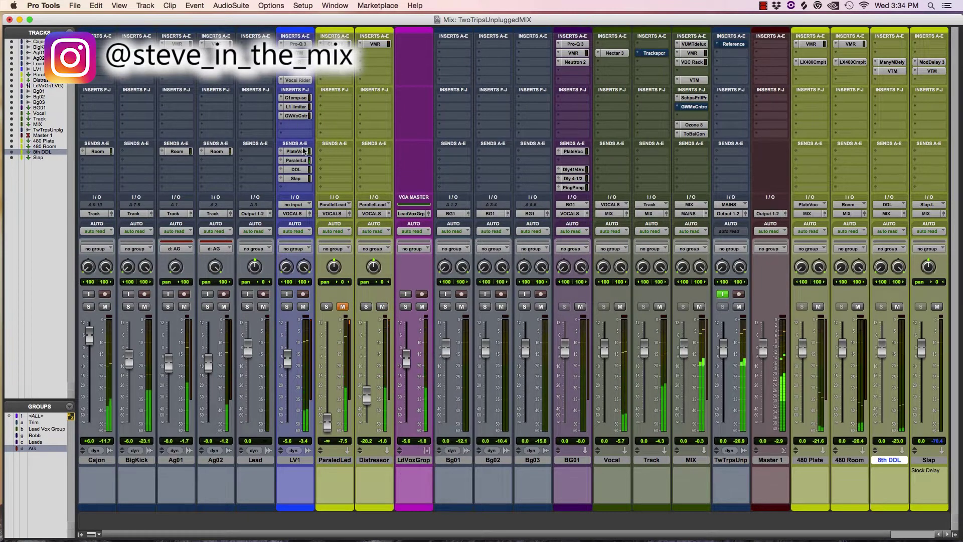
{"action": "left_click", "coordinate": [299, 161]}
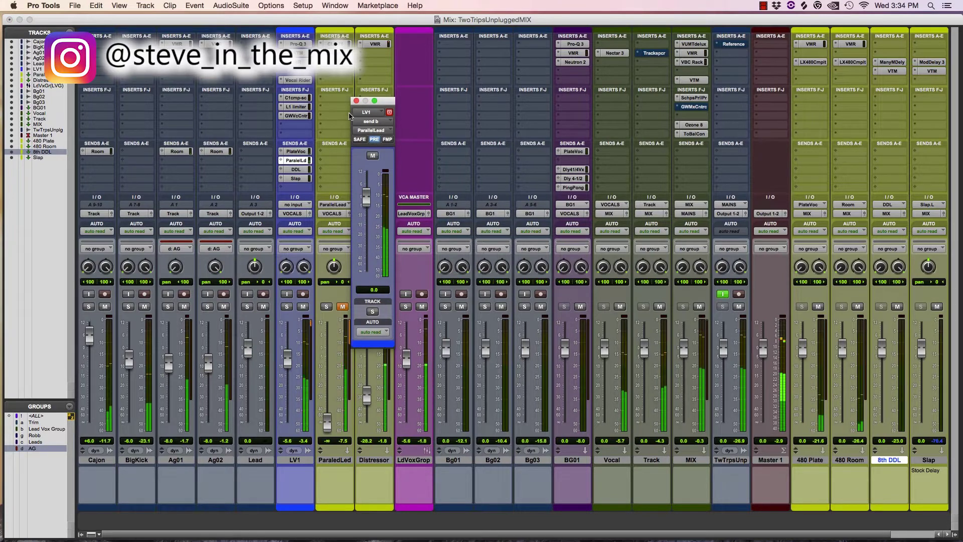
{"action": "left_click", "coordinate": [357, 100]}
- Inspect the FG-Stress compressor on the Distressor track, close it, and compare the mix with that track muted and unmuted
{"action": "left_click", "coordinate": [375, 44]}
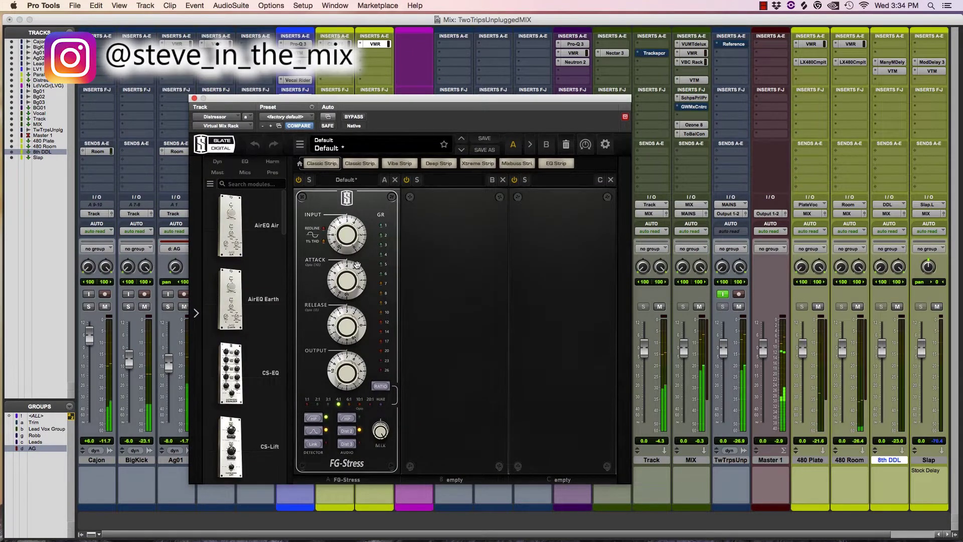
{"action": "left_click", "coordinate": [194, 99]}
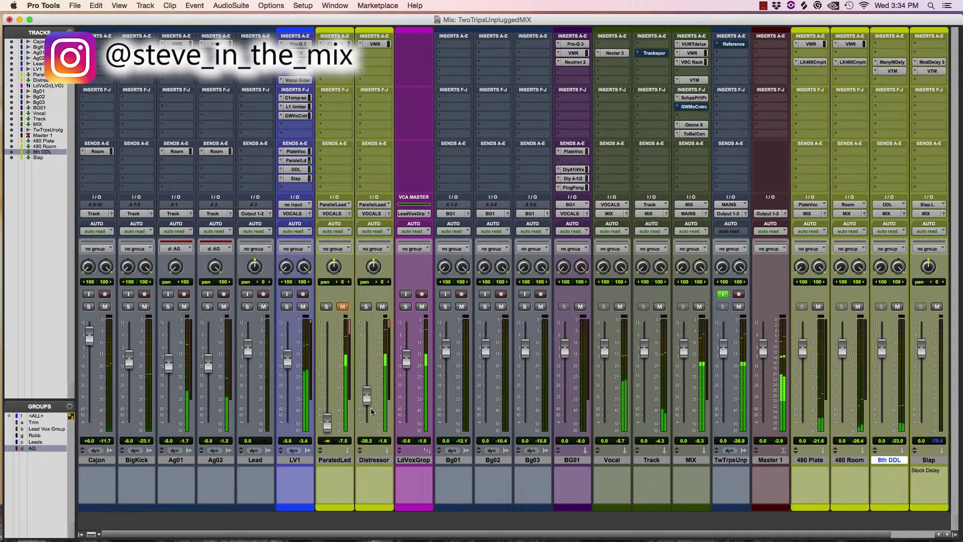
{"action": "left_click", "coordinate": [383, 307]}
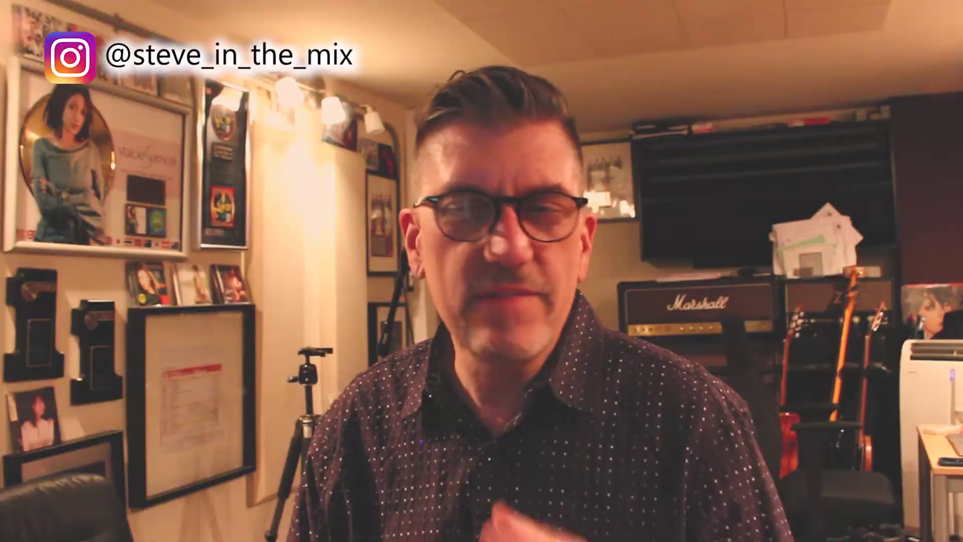
{"action": "left_click", "coordinate": [383, 306]}
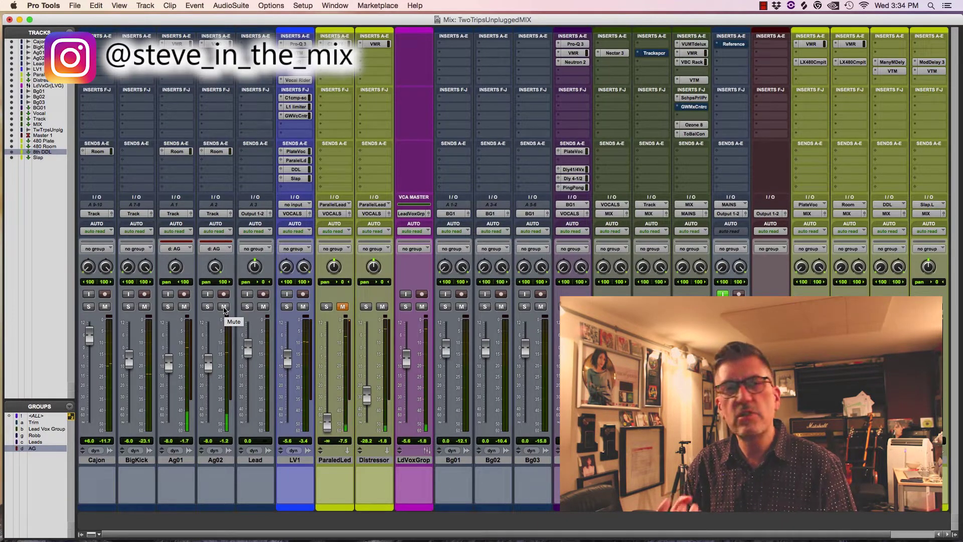
- Solo the grouped Ag01 and Ag02 guitars and compare them with their Virtual Mix Rack inserts bypassed and active
{"action": "left_click", "coordinate": [207, 307]}
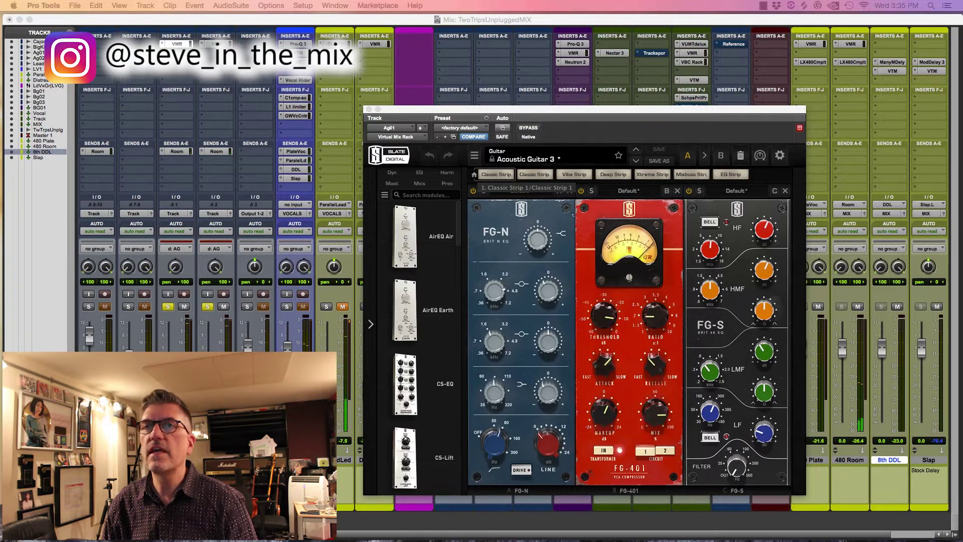
{"action": "left_click", "coordinate": [219, 45], "text": "super"}
{"action": "left_click", "coordinate": [180, 45], "text": "super"}
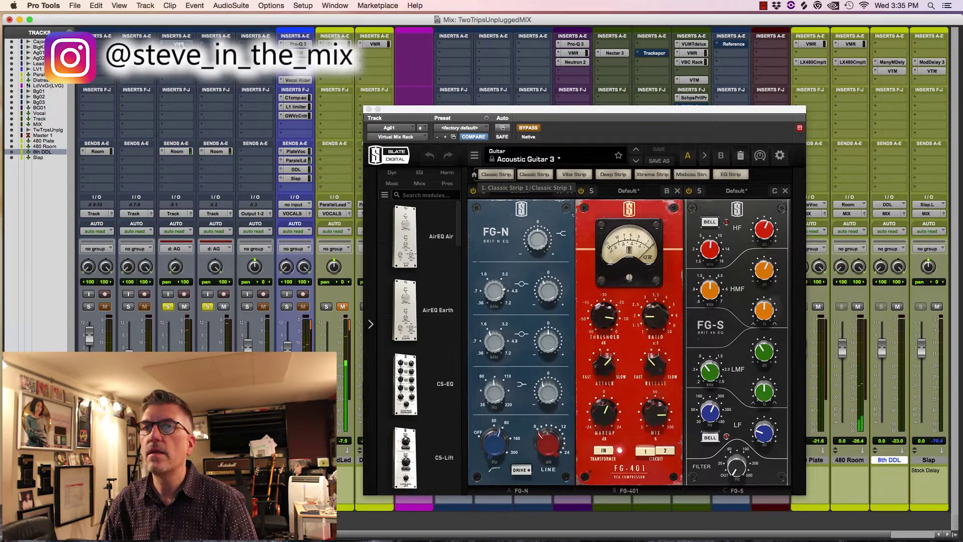
{"action": "left_click", "coordinate": [180, 45], "text": "super"}
{"action": "left_click", "coordinate": [219, 45], "text": "super"}
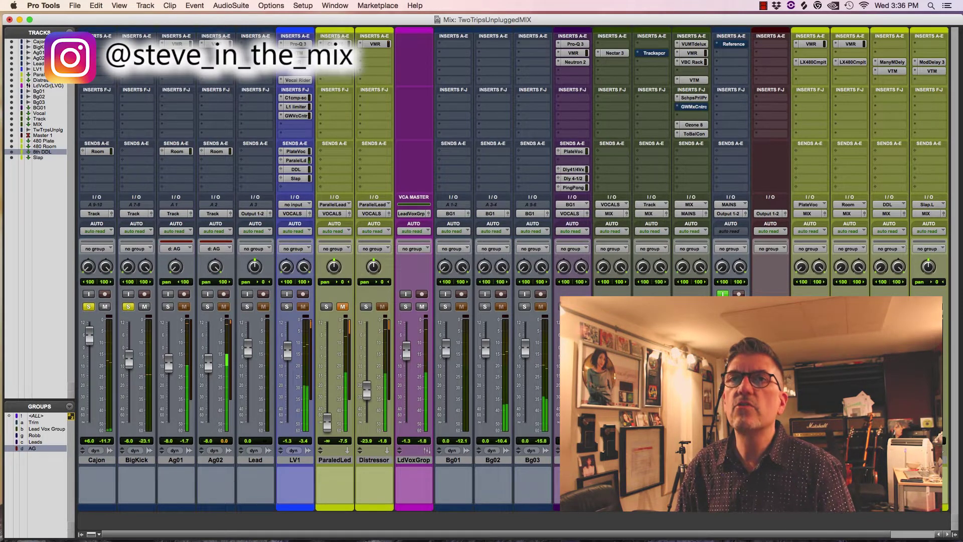
- Open the second insert on the BigKick track to examine its settings
{"action": "left_click", "coordinate": [136, 53]}
{"action": "mouse_move", "coordinate": [459, 202]}
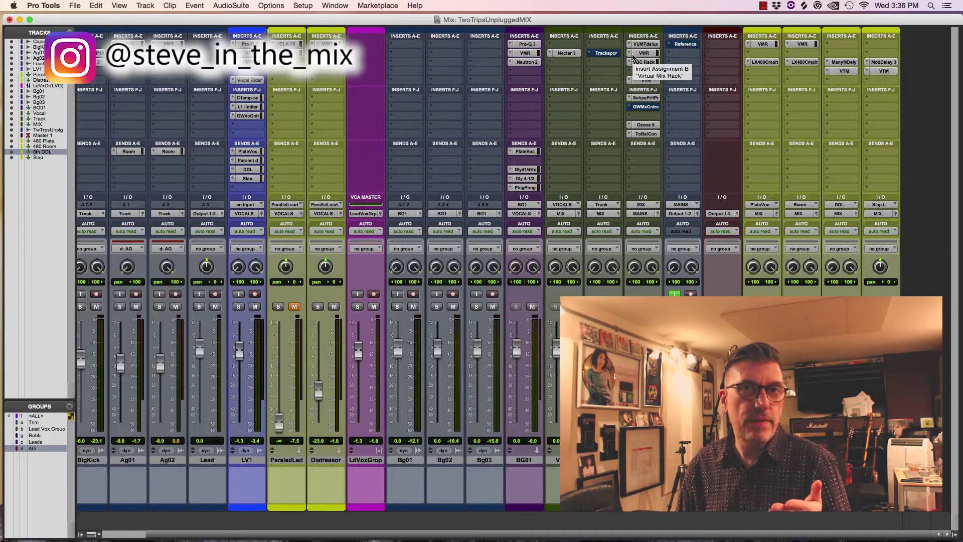
- Open the MIX track's VUMTdeluxe and Virtual Mix Rack inserts, and compare the sound with FG-Bomber off and on
{"action": "left_click", "coordinate": [644, 44]}
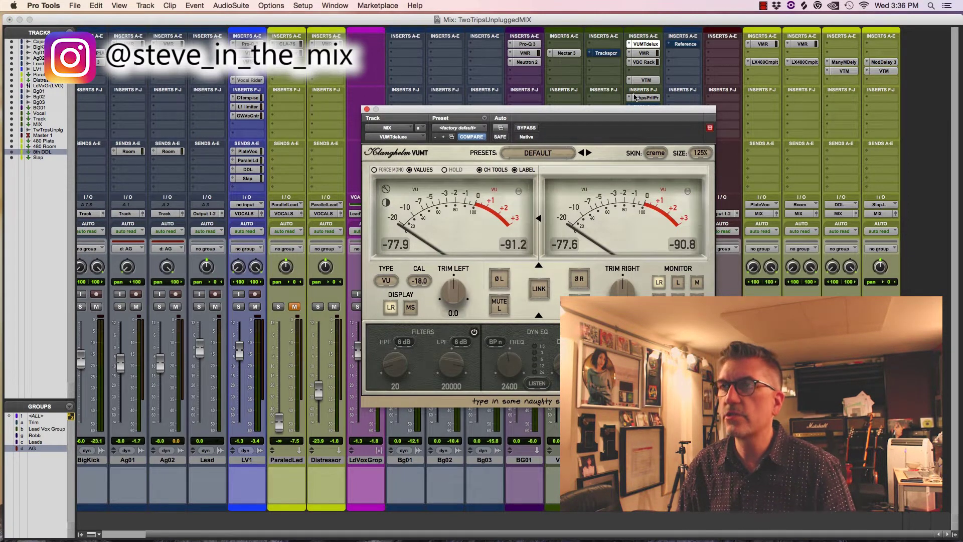
{"action": "left_click", "coordinate": [644, 54]}
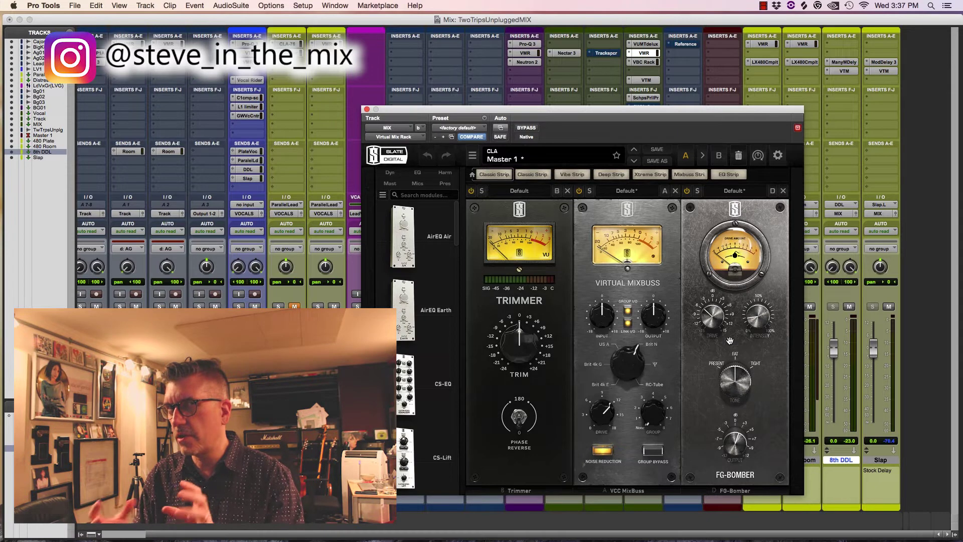
{"action": "left_click", "coordinate": [687, 191]}
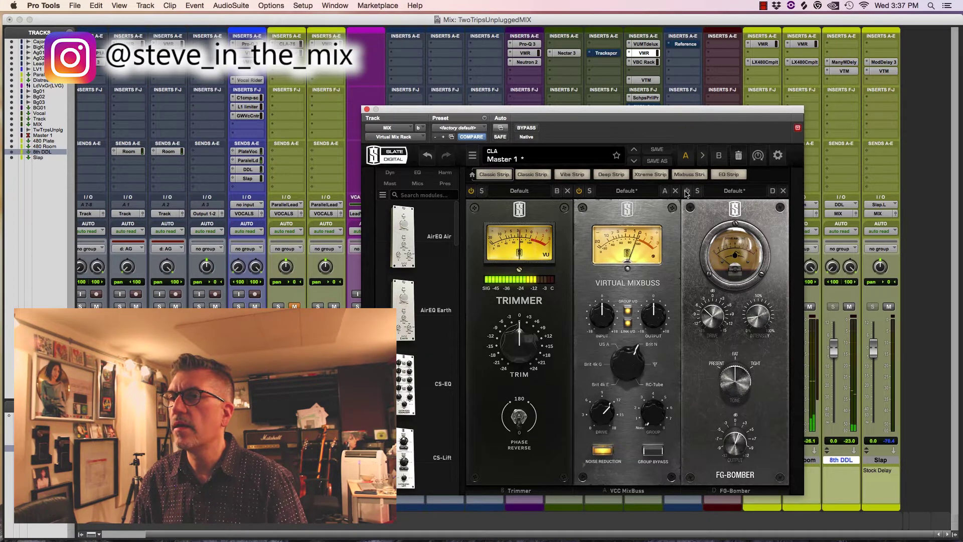
{"action": "left_click", "coordinate": [687, 191]}
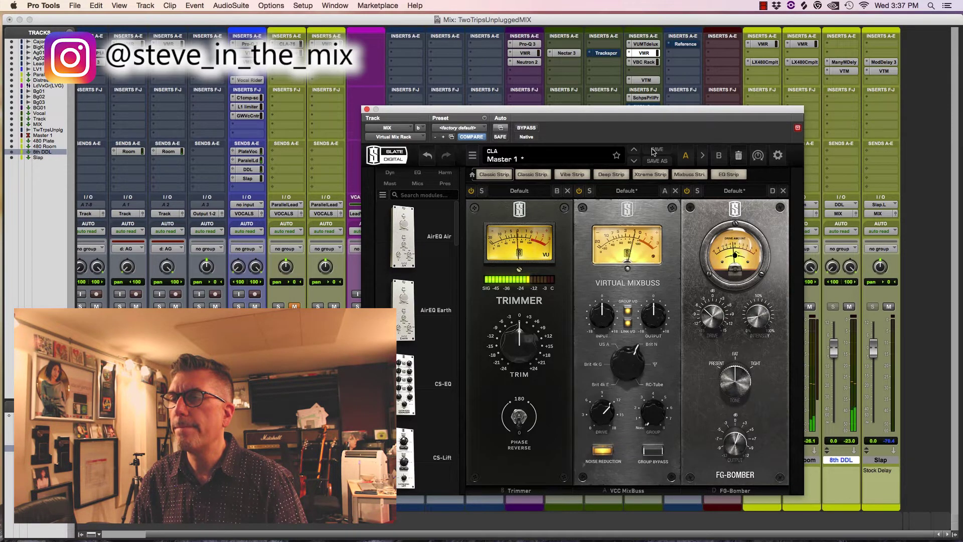
- Open the MIX track's VBC Rack, compare Scheps Parallel Particles bypassed and active, and move its window clear of the inserts
{"action": "left_click", "coordinate": [646, 63]}
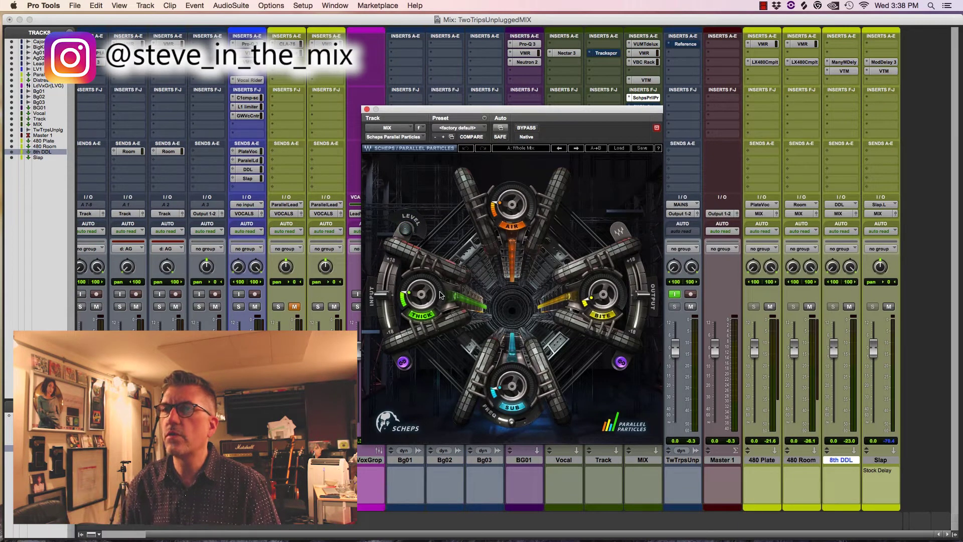
{"action": "left_click", "coordinate": [528, 128]}
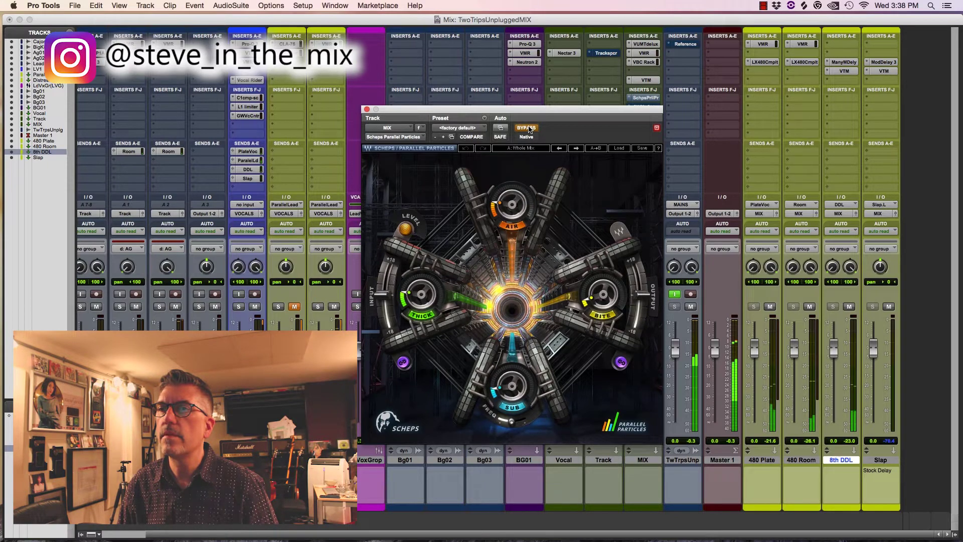
{"action": "left_click", "coordinate": [528, 129]}
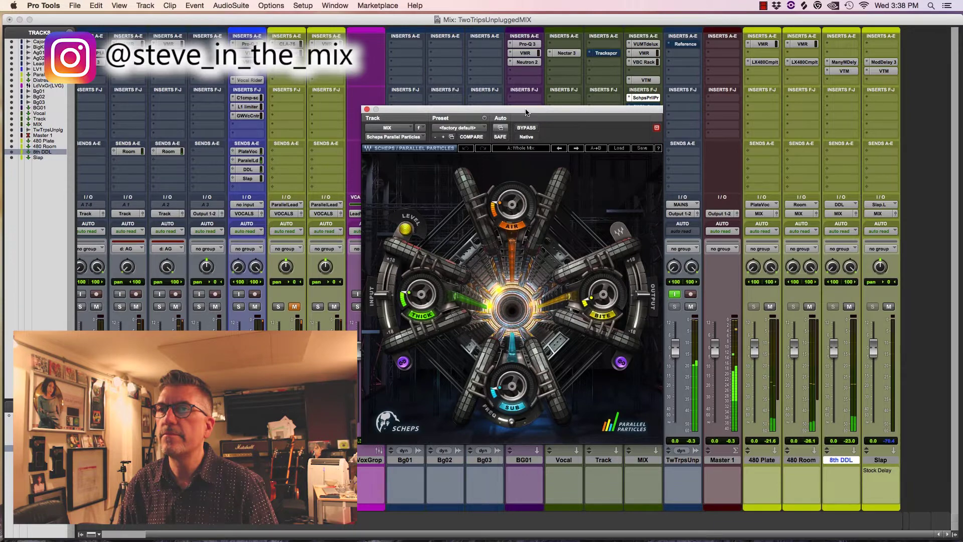
{"action": "left_click_drag", "start_coordinate": [535, 123], "coordinate": [394, 102]}
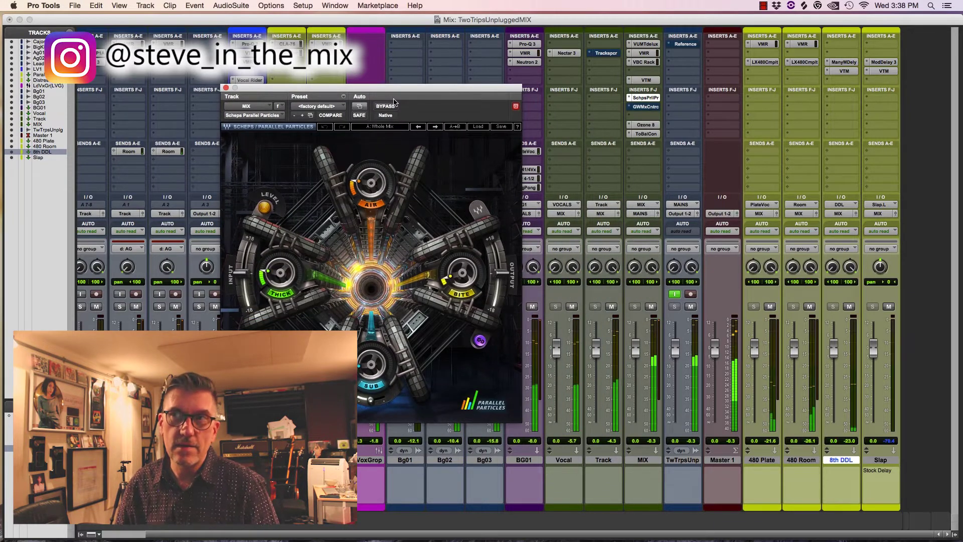
- Open Ozone 8 on the MIX track, examine its Maximizer and Imager modules, and toggle playback
{"action": "left_click", "coordinate": [636, 125]}
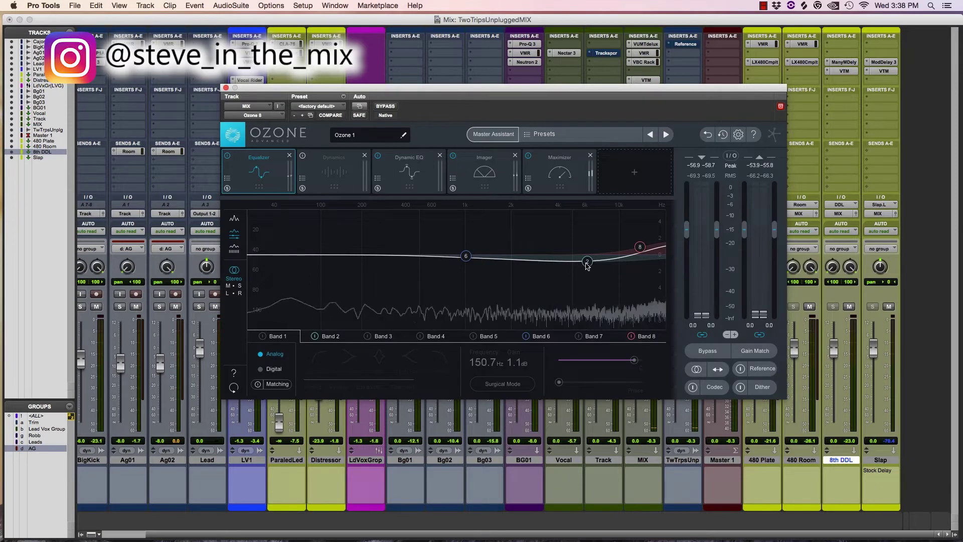
{"action": "left_click", "coordinate": [552, 176]}
{"action": "left_click", "coordinate": [454, 188]}
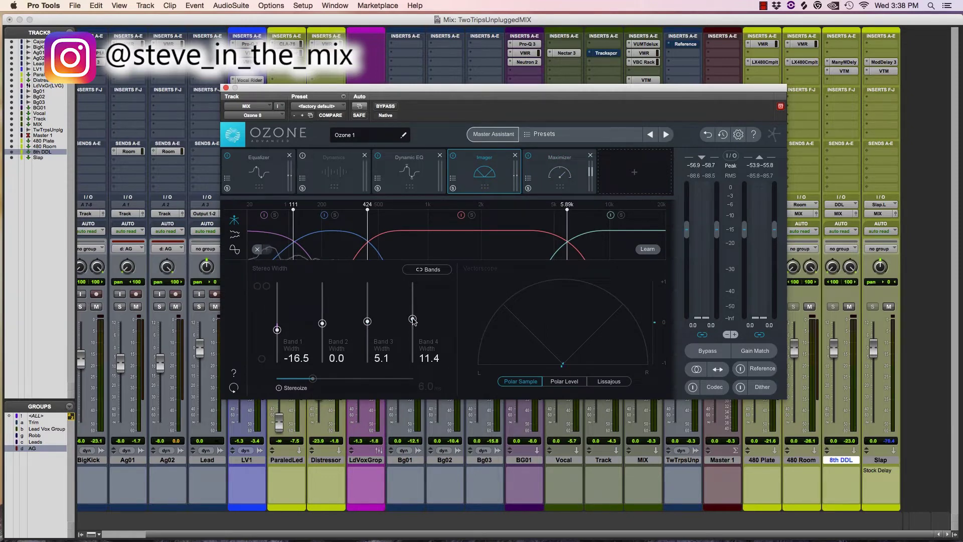
{"action": "key", "text": "space"}
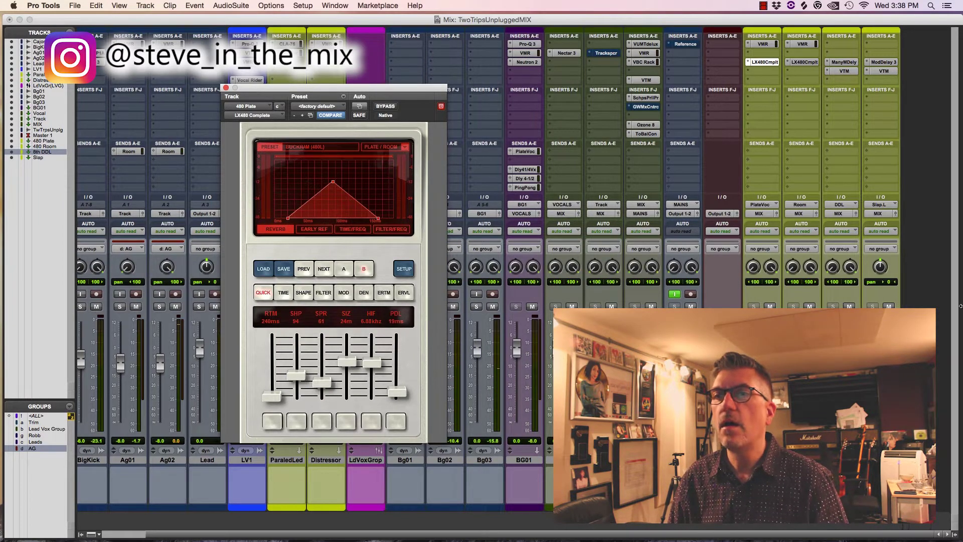
- Open the Manny Marroquin Delay insert on the 8th DDL track
{"action": "left_click", "coordinate": [844, 62]}
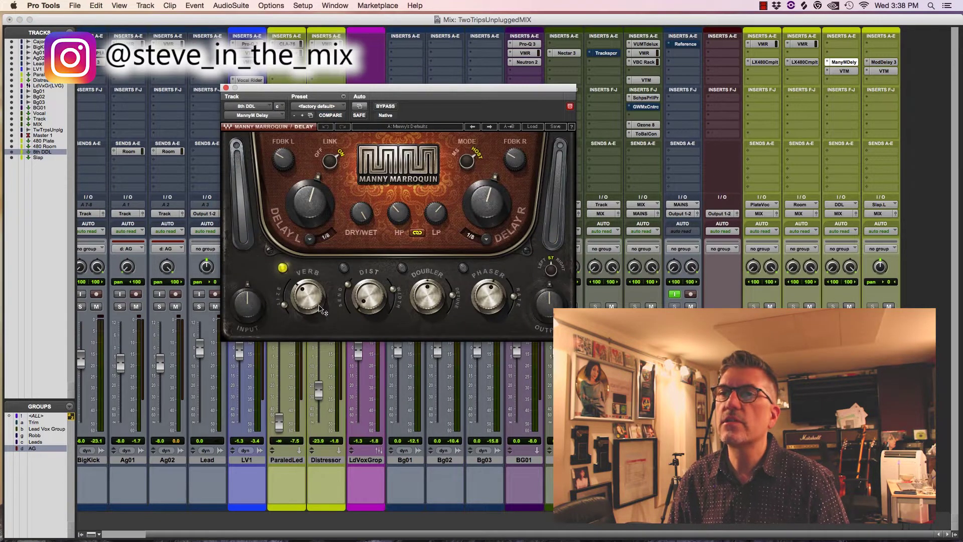